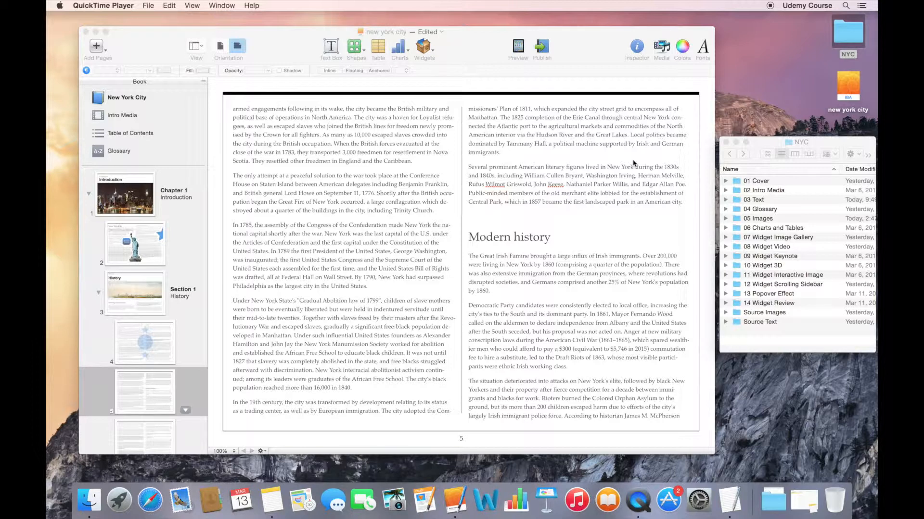
Insert a Gallery widget on page 5 and move it to the top of the page's second text column
click(431, 50)
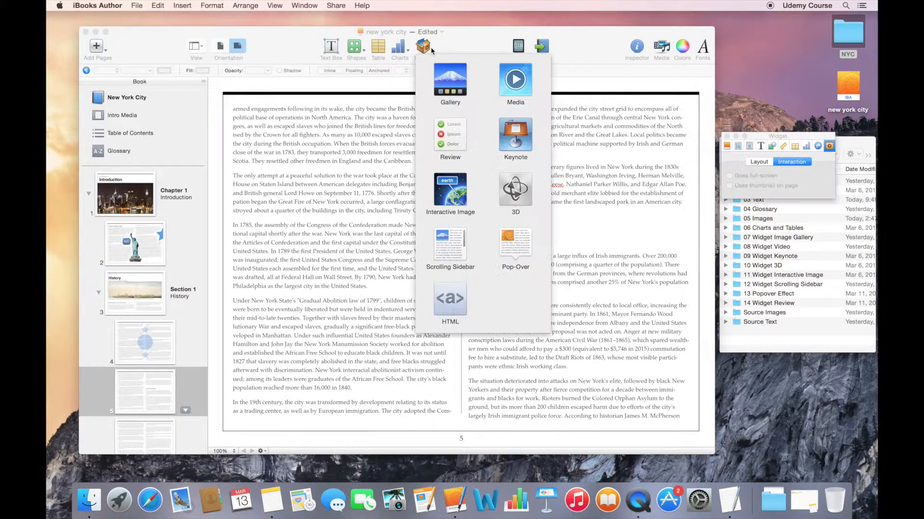
click(448, 75)
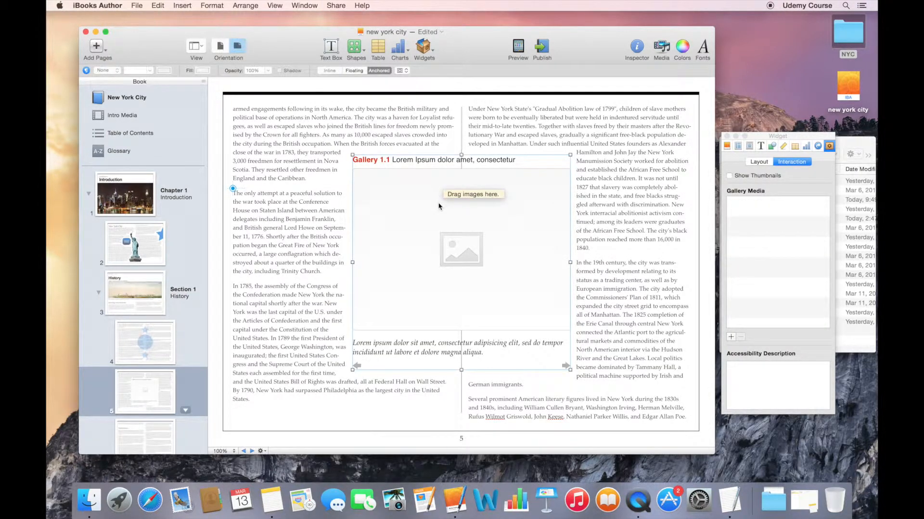
drag(439, 206, 555, 161)
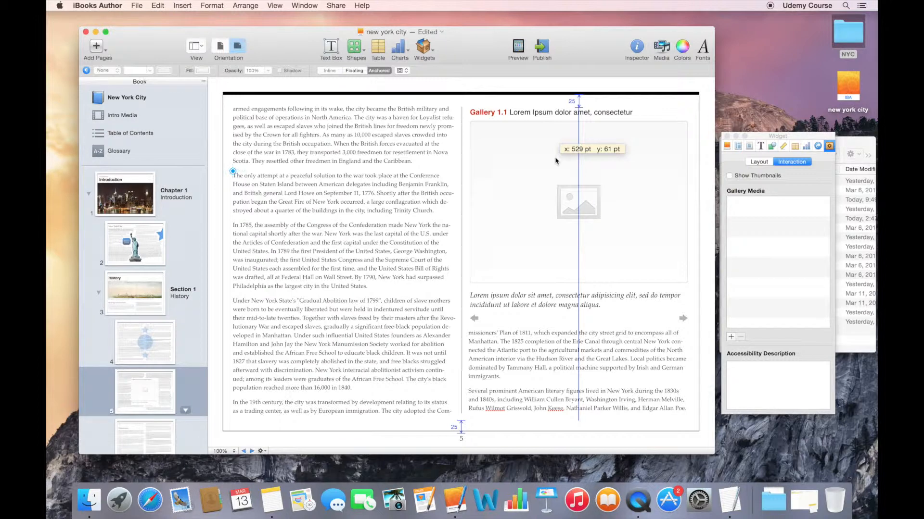
drag(556, 161, 556, 160)
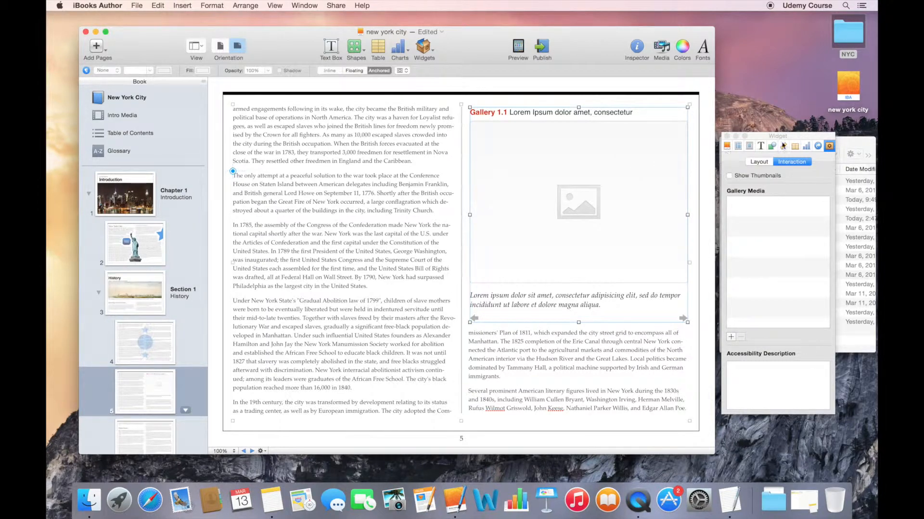
Switch to the NYC folder in Finder and expand 07 Widget Image Gallery and its History subfolder
click(845, 148)
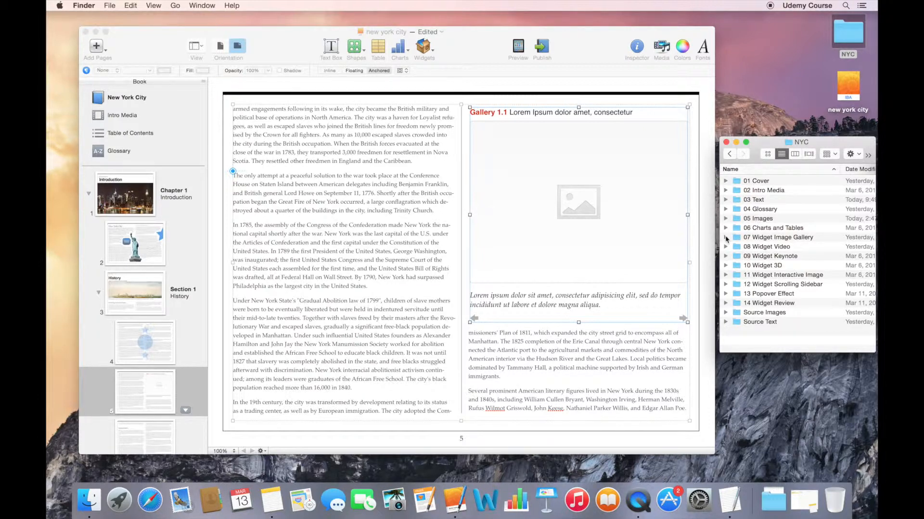
click(725, 238)
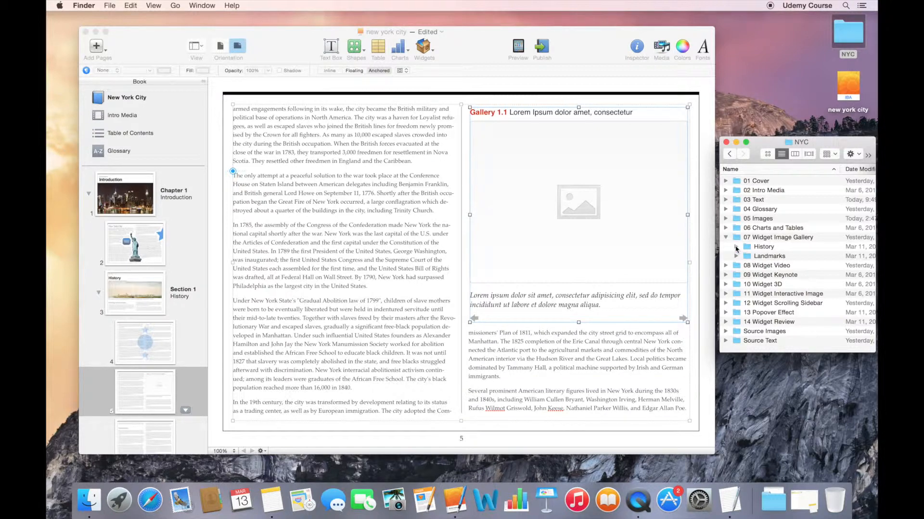
click(736, 247)
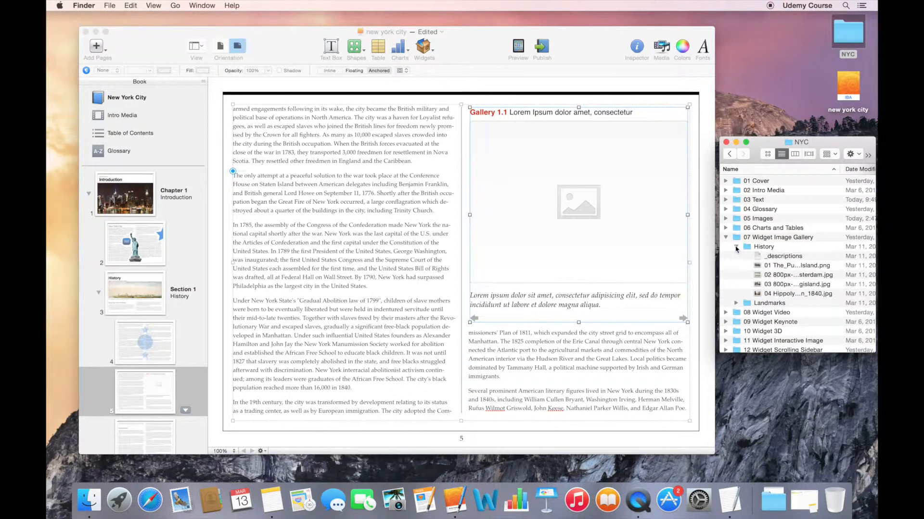
Add images 01 and 02 from the History folder to the gallery widget one at a time
click(767, 268)
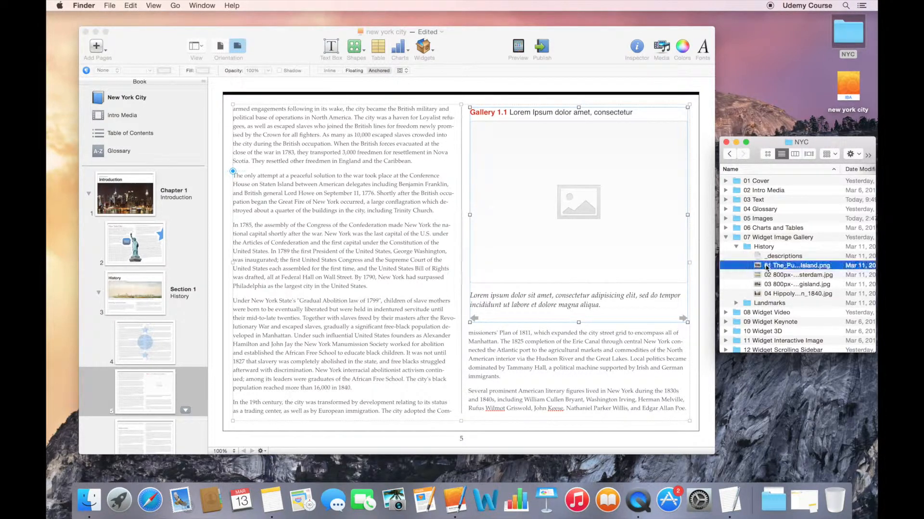
drag(766, 268, 626, 209)
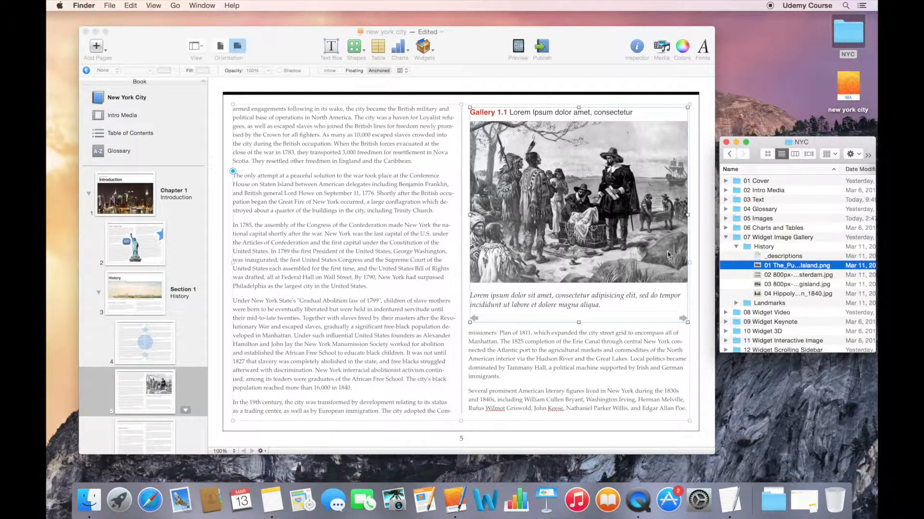
click(757, 276)
drag(757, 278, 645, 236)
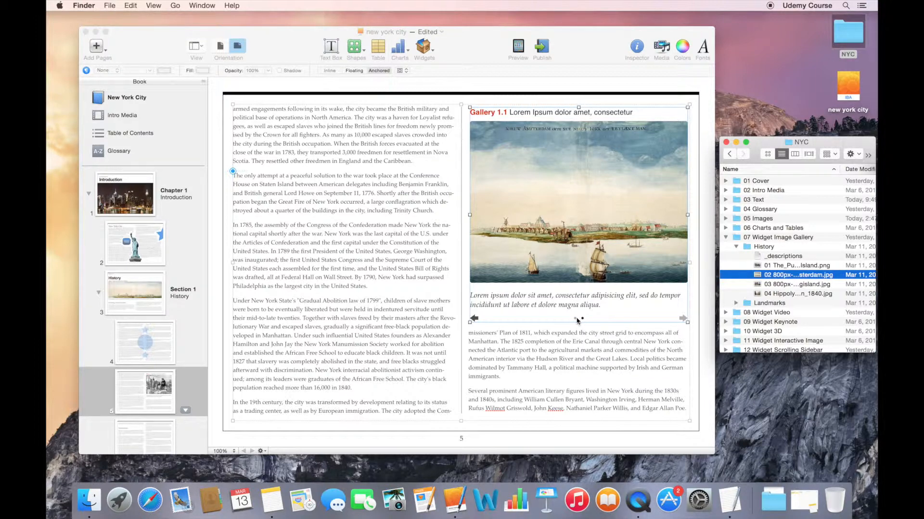
Add images 03 and 04 from the History folder to the gallery together, then add the same pair again
click(775, 284)
shift+click(769, 293)
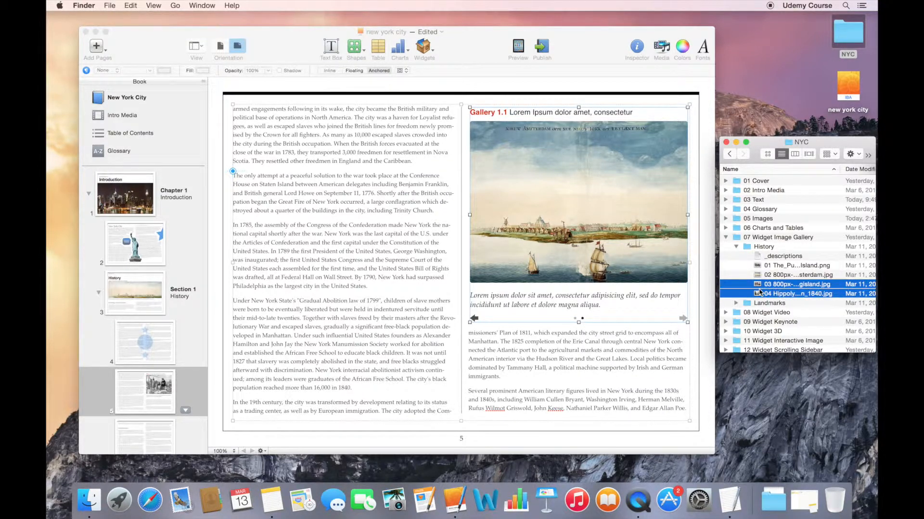
drag(756, 287, 653, 240)
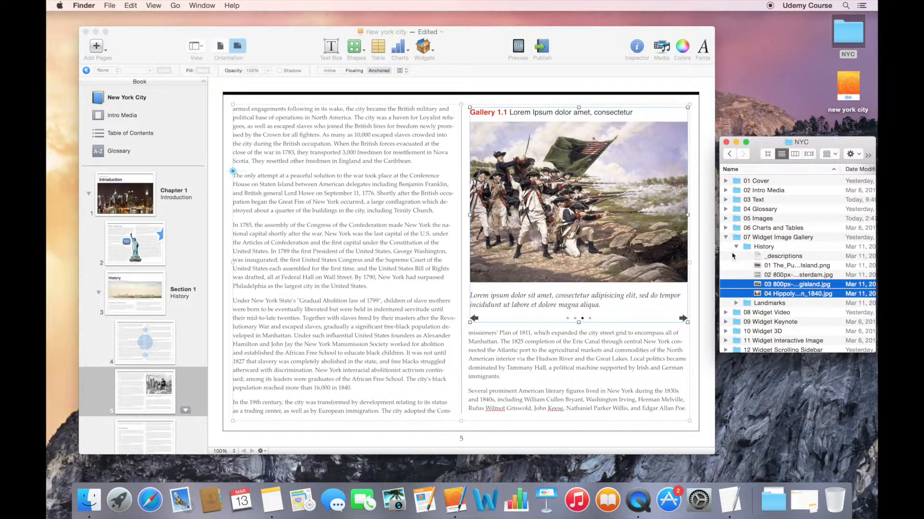
drag(757, 286, 666, 251)
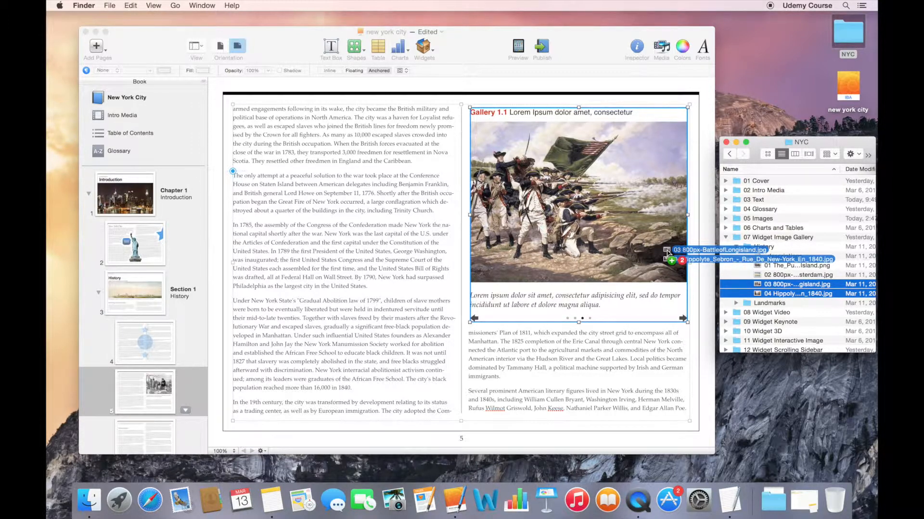
drag(667, 252, 668, 253)
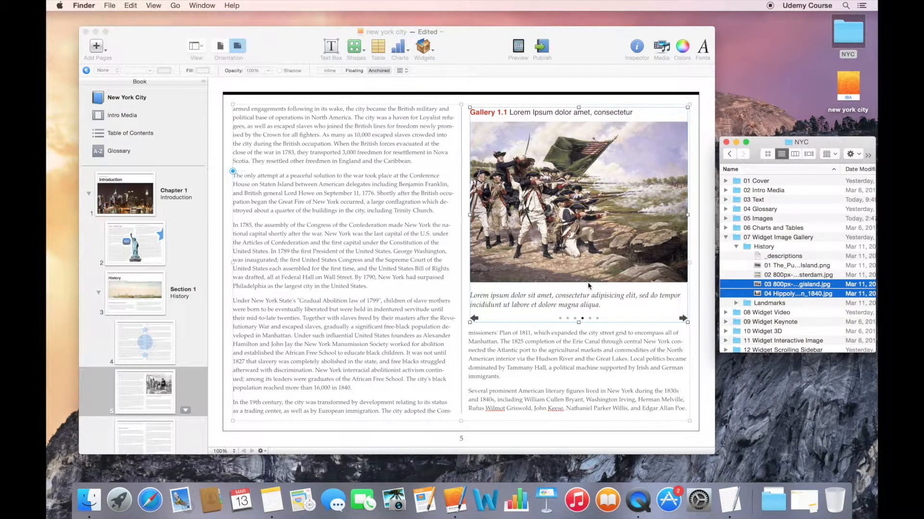
Delete the whole gallery widget from page 5
click(588, 249)
click(613, 275)
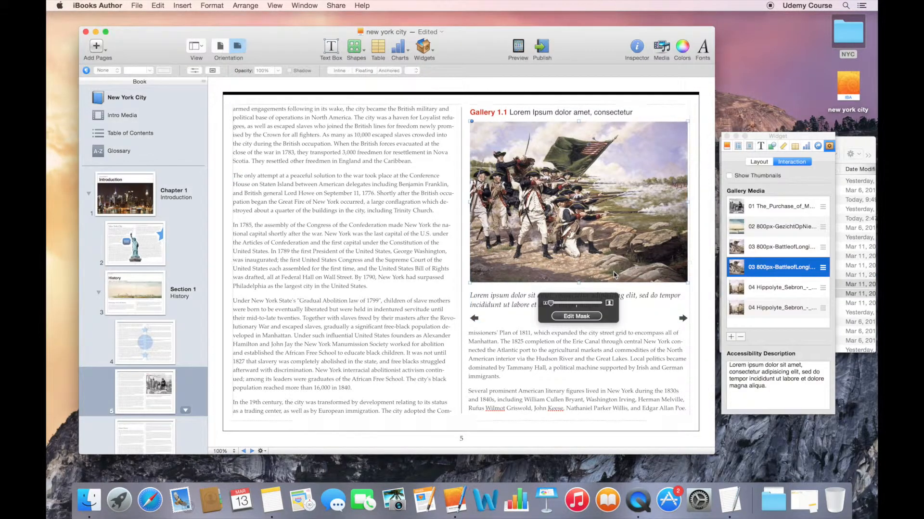
click(657, 311)
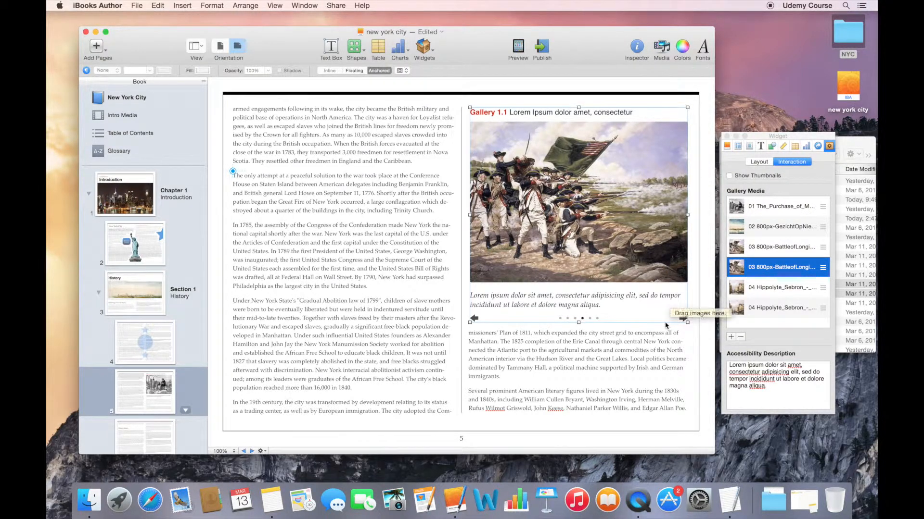
key(Delete)
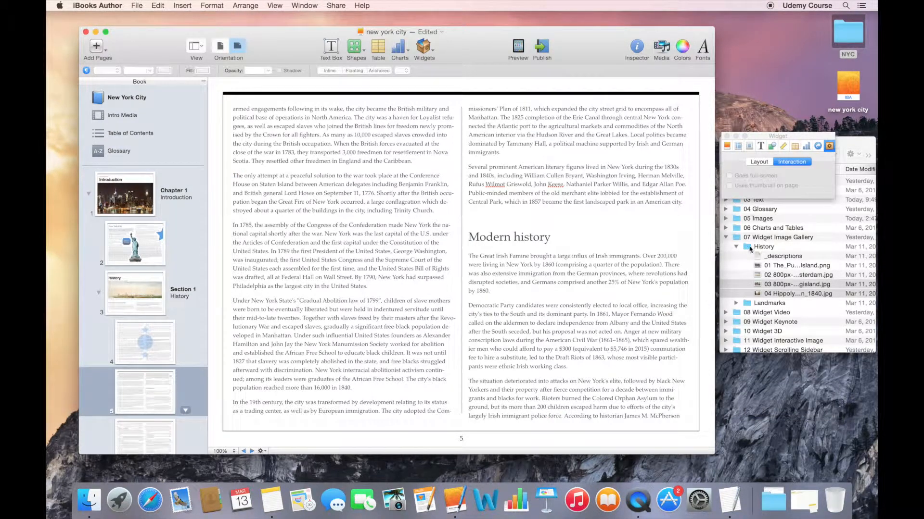
Create a gallery on page 5 from the entire History folder and place it at the top of the second text column
click(747, 250)
click(748, 249)
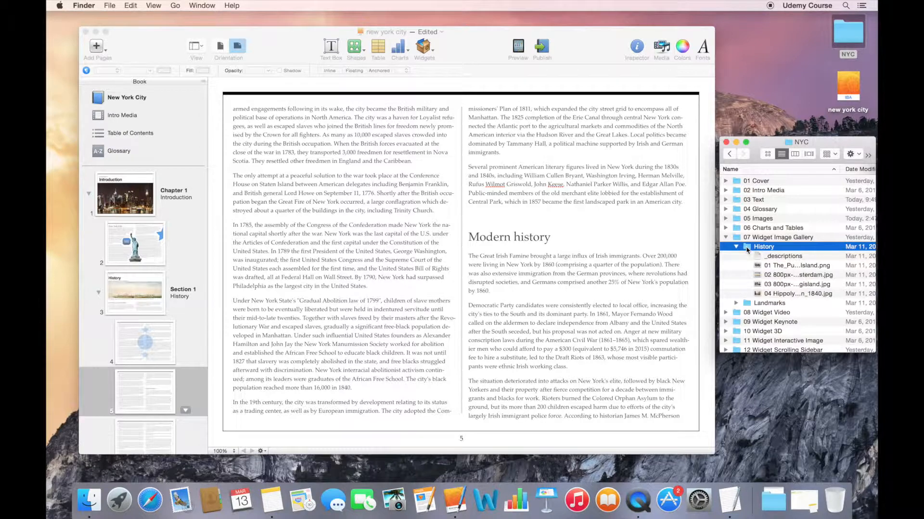
drag(747, 250, 567, 189)
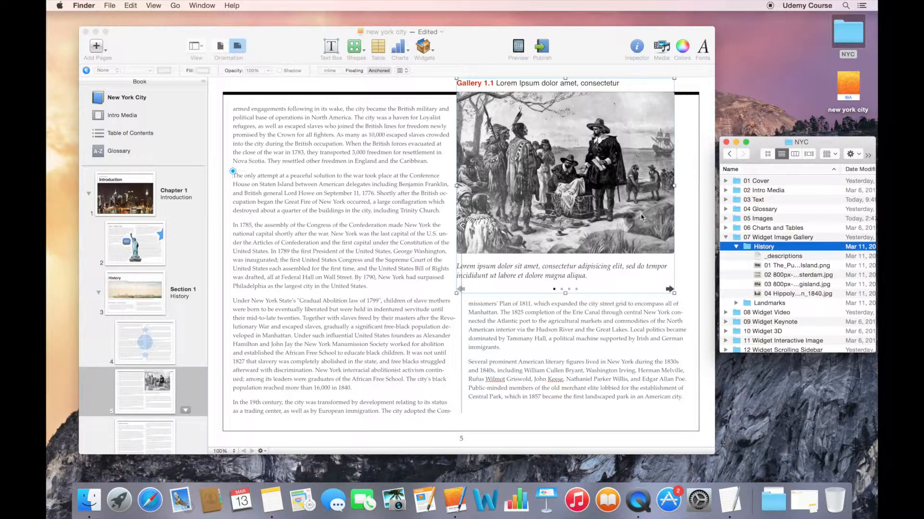
click(606, 199)
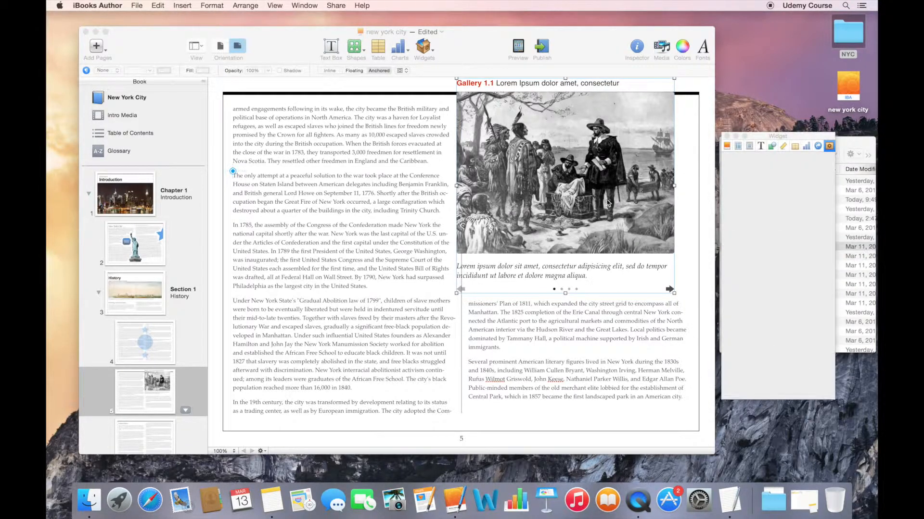
drag(606, 200, 621, 234)
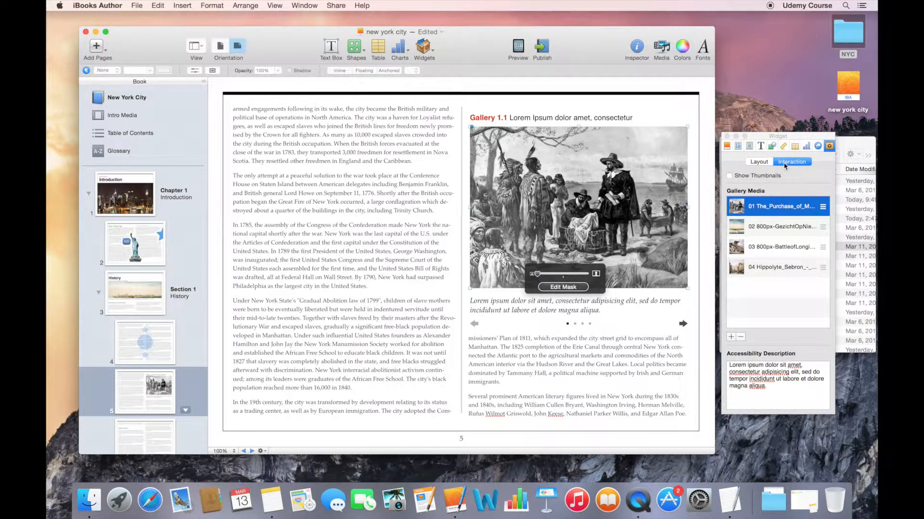
Show thumbnails in the gallery and rearrange its media into the order 01, 03, 02, 04
click(767, 177)
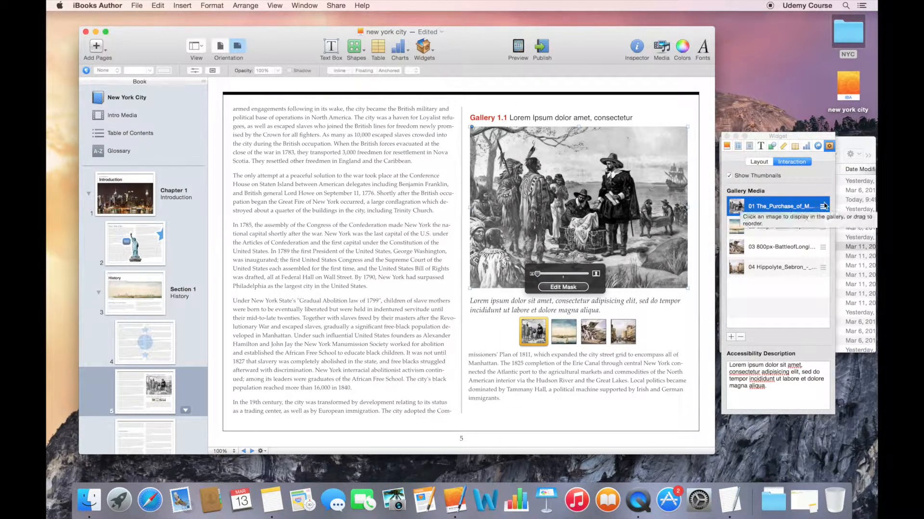
drag(823, 208, 823, 257)
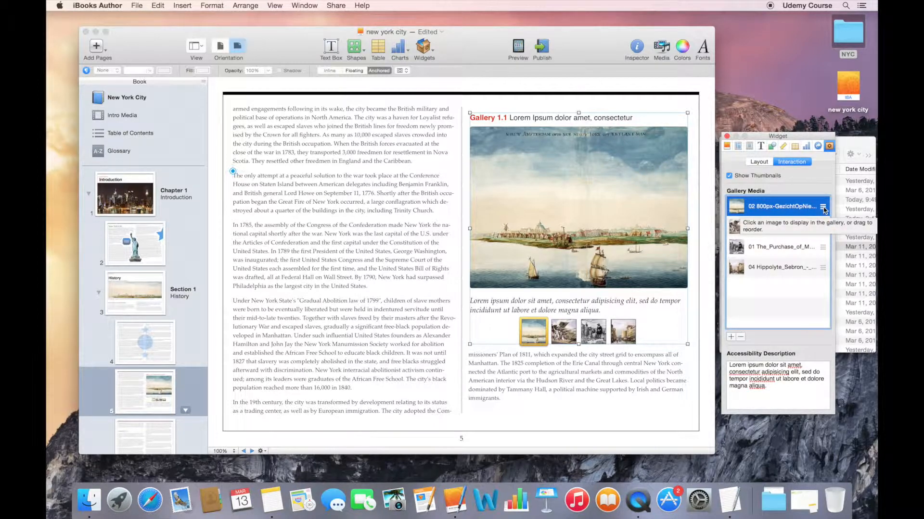
mouse_move(824, 210)
mouse_down()
mouse_move(822, 271)
mouse_move(822, 204)
mouse_up()
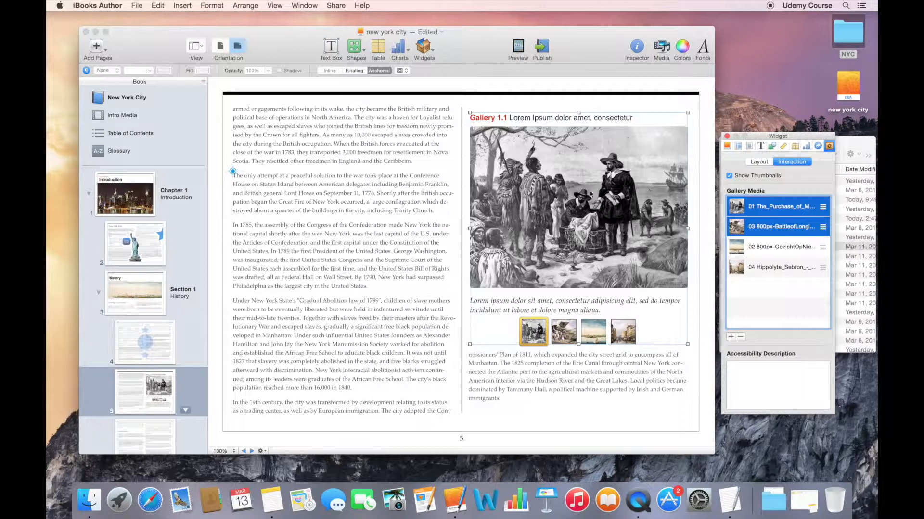
Enlarge the gallery's first image slightly within its mask
double_click(535, 240)
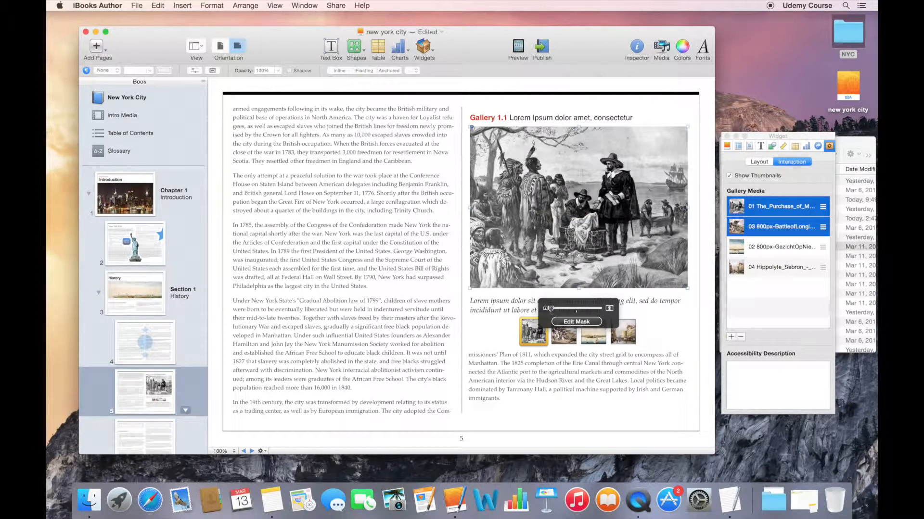
drag(550, 308, 555, 308)
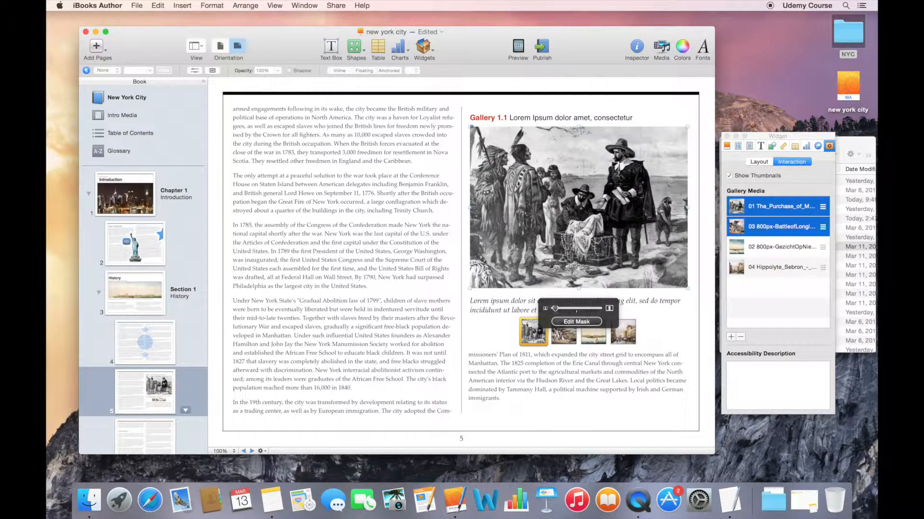
Replace the first image's caption with "Peter Minuit is credited with the purchase of the island of Manhattan in 1626." from the _descriptions file
triple_click(512, 304)
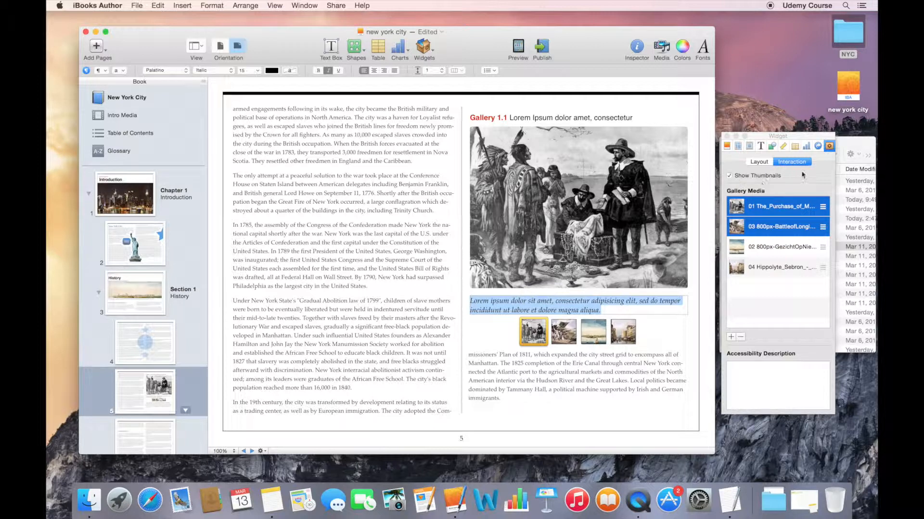
click(846, 141)
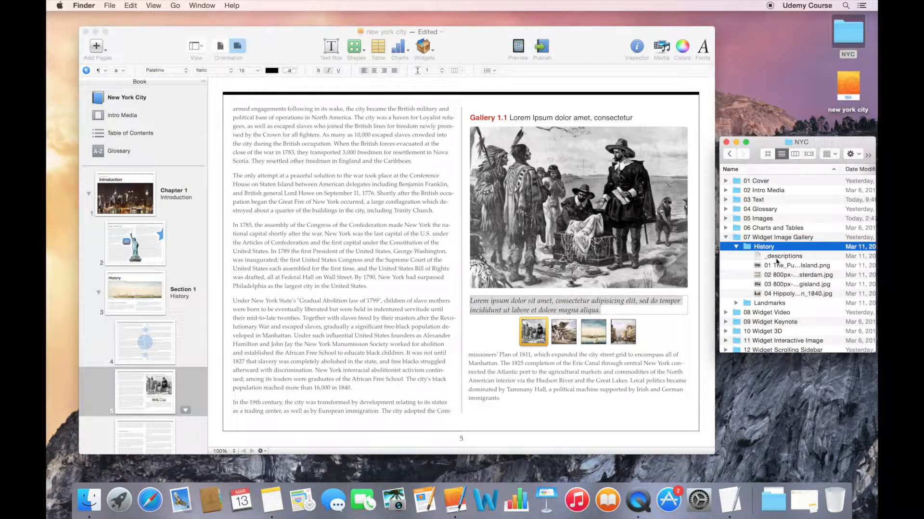
double_click(775, 259)
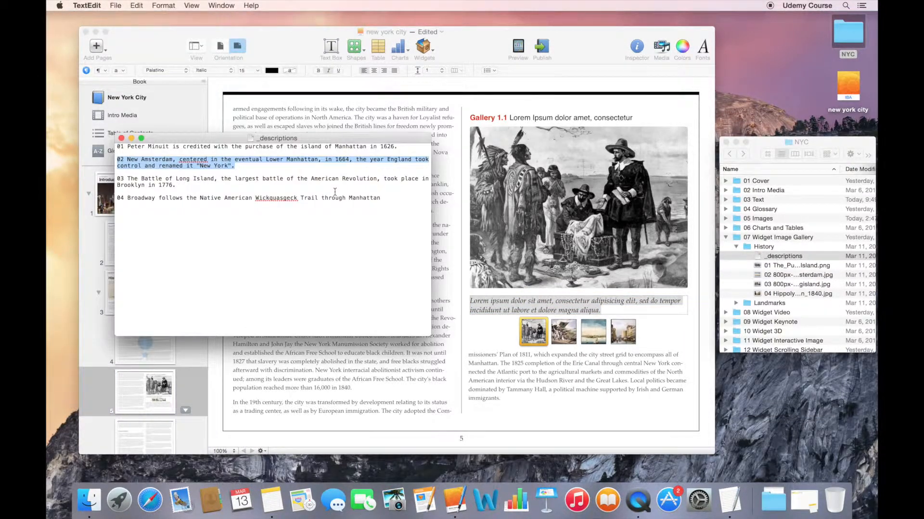
drag(397, 147, 128, 147)
click(580, 306)
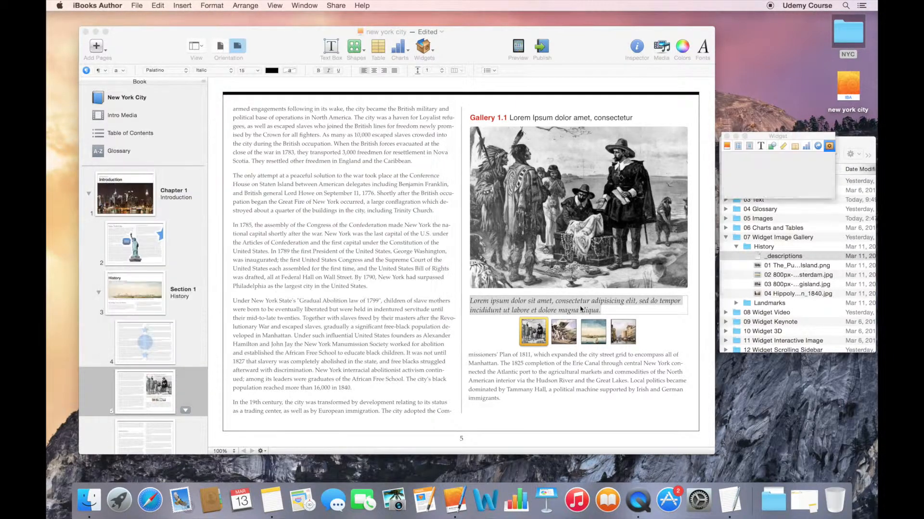
key(super+v)
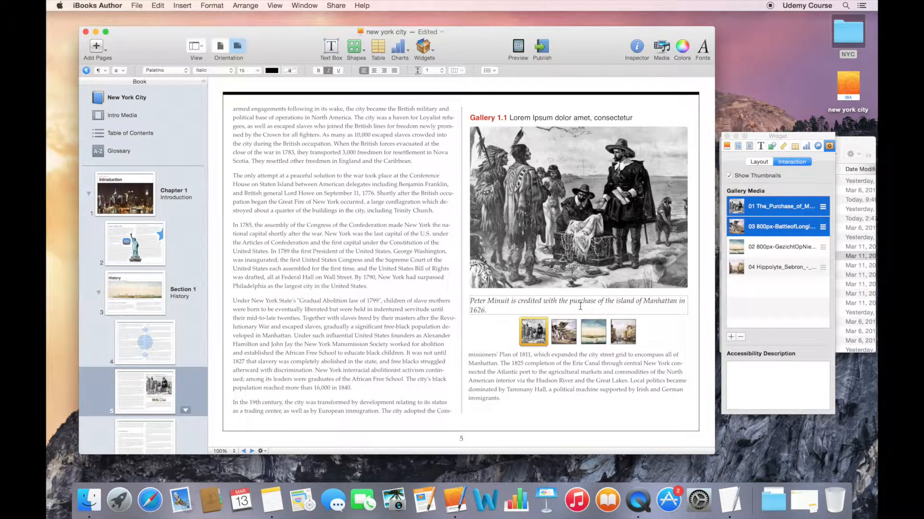
Replace the second gallery image's caption with "The Battle of Long Island, the largest battle of the American Revolution, took place in Brooklyn in 1776." from _descriptions
click(571, 330)
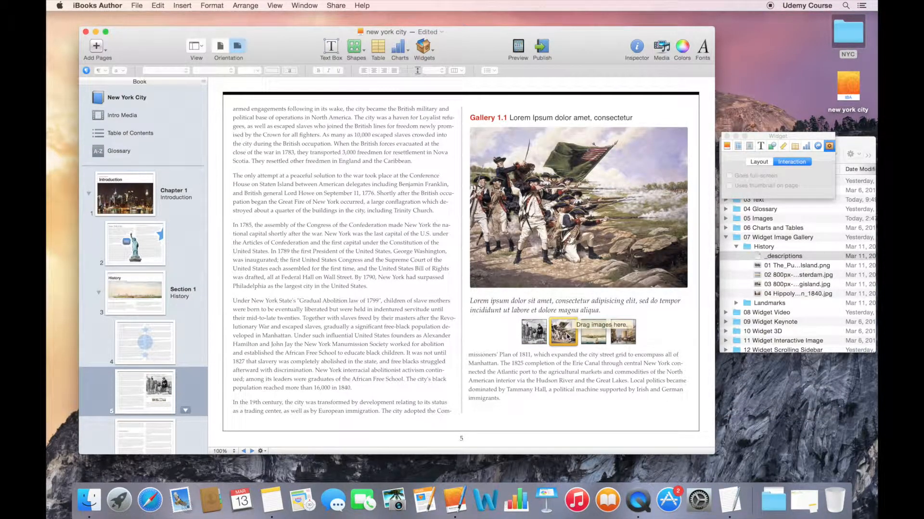
key(super+Tab)
drag(235, 166, 127, 160)
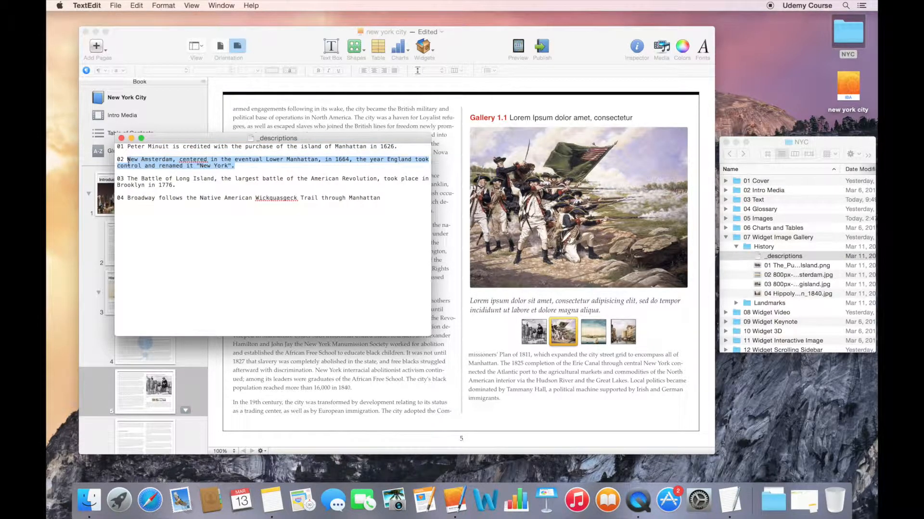
drag(182, 188, 126, 179)
key(super+c)
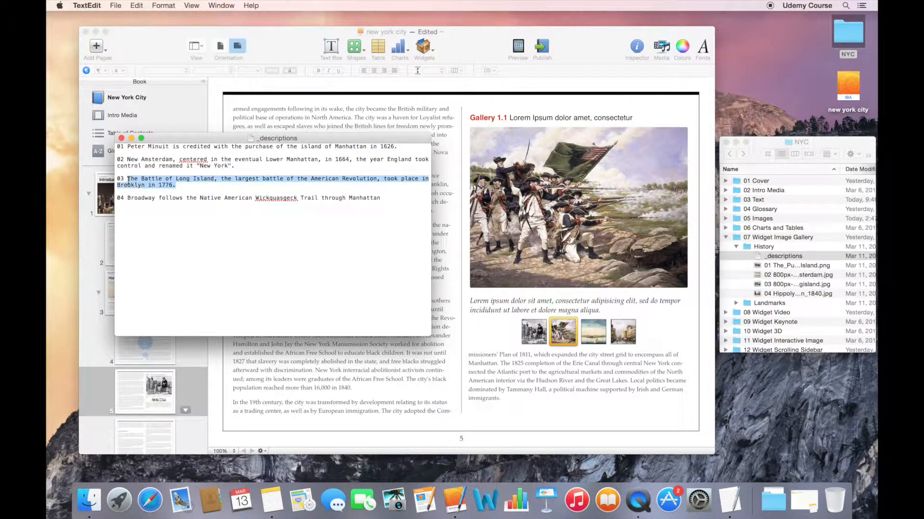
click(497, 303)
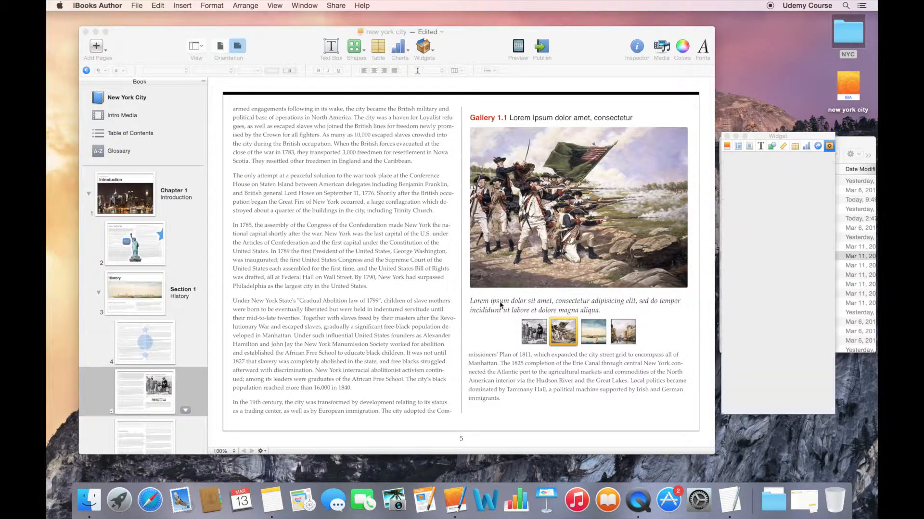
triple_click(500, 302)
key(super+v)
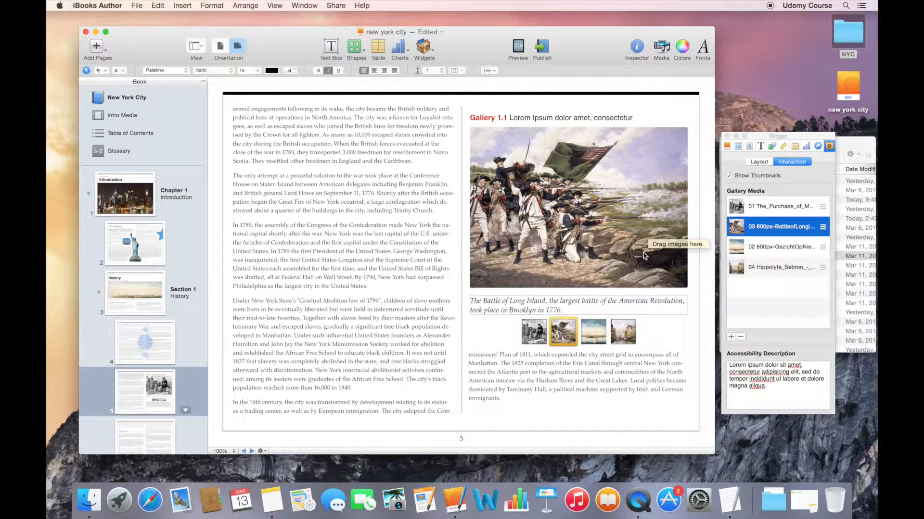
Display the gallery's first image and set the widget's title label to Interactive
click(780, 206)
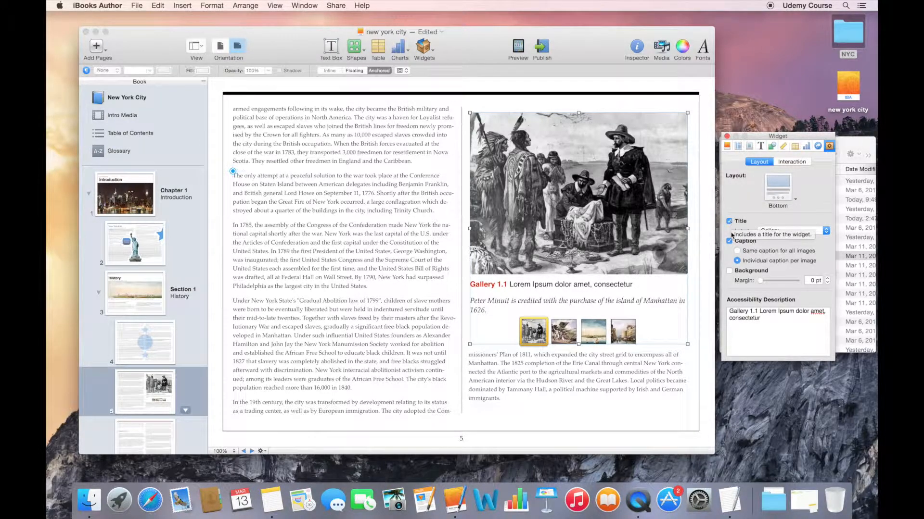
click(770, 231)
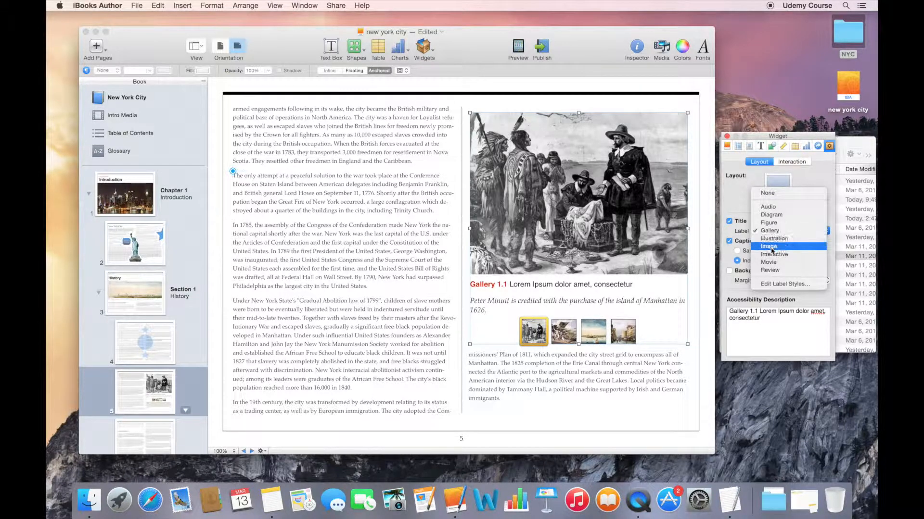
click(771, 249)
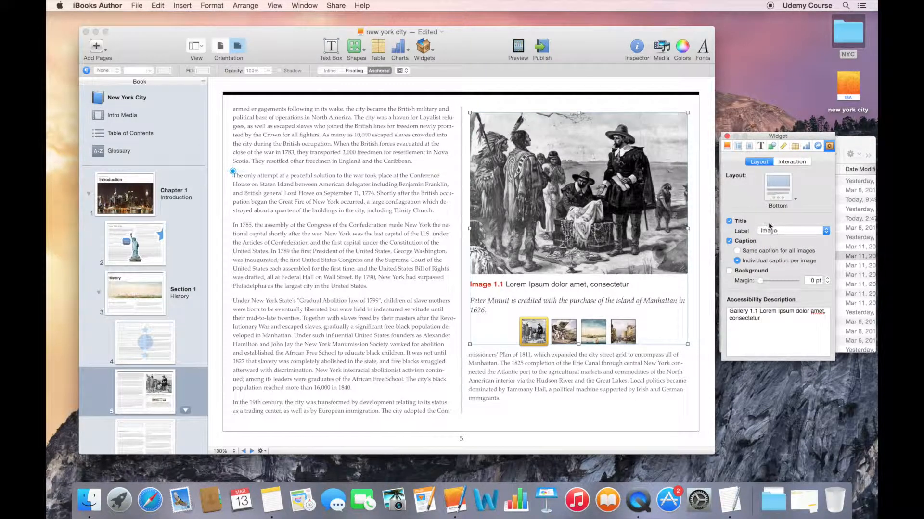
click(768, 229)
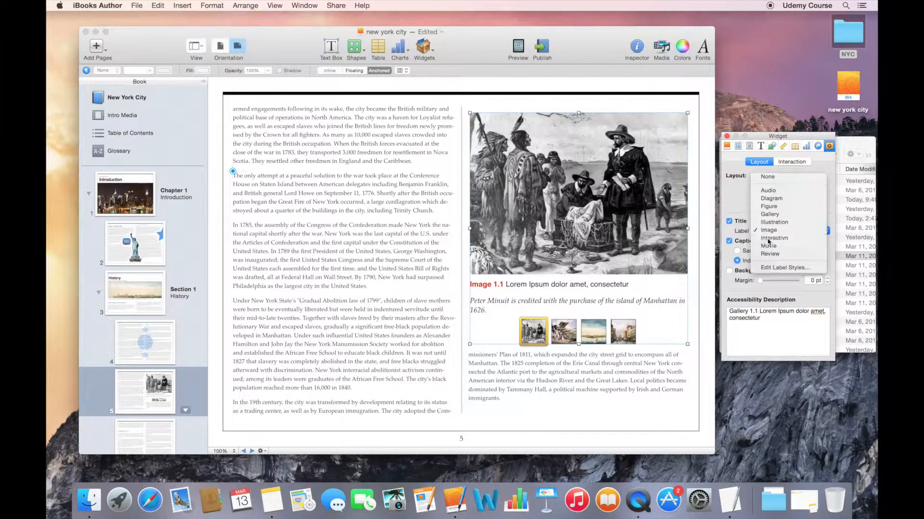
click(768, 242)
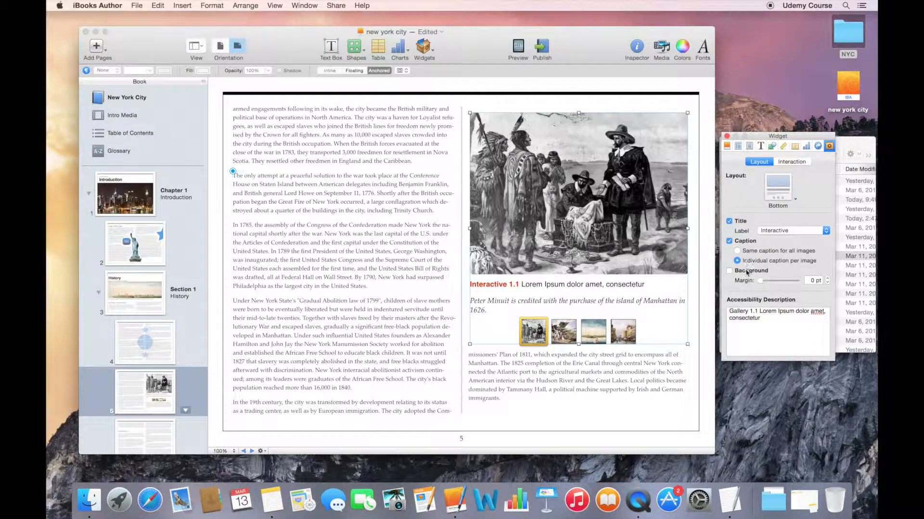
Enable the gallery widget's background with a 31 pt margin and open its graphic settings
click(729, 272)
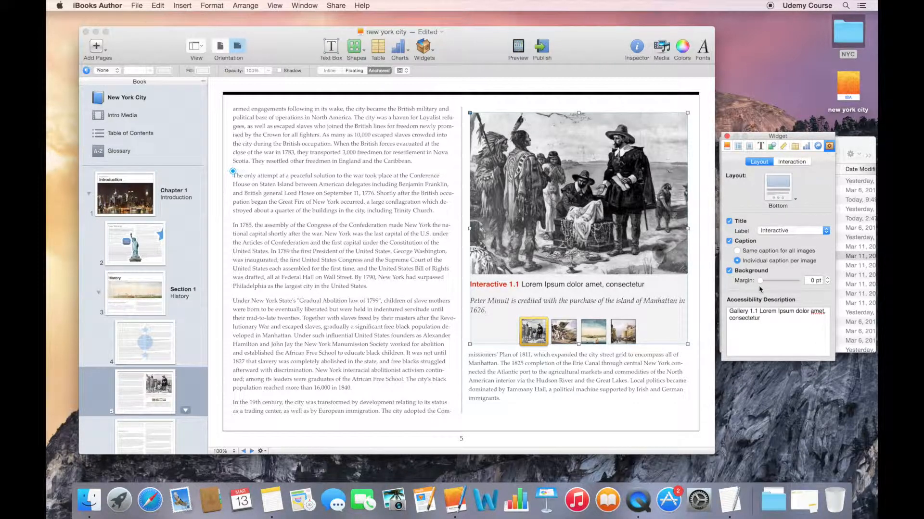
drag(761, 281, 772, 284)
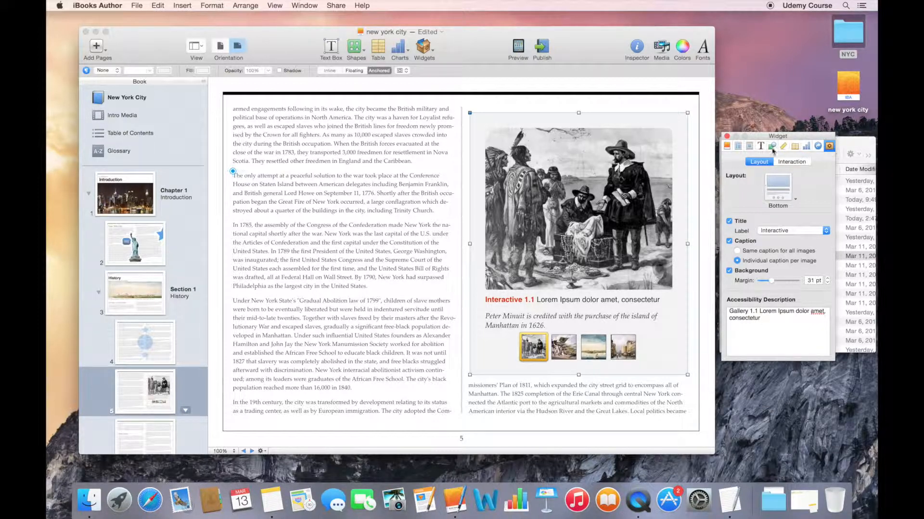
click(772, 146)
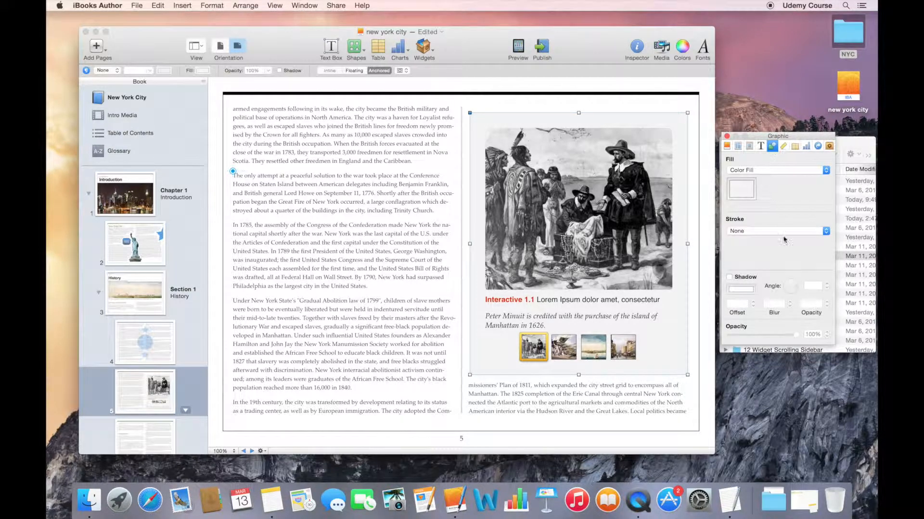
Try a gradient fill on the gallery's background and return it to a color fill
click(785, 170)
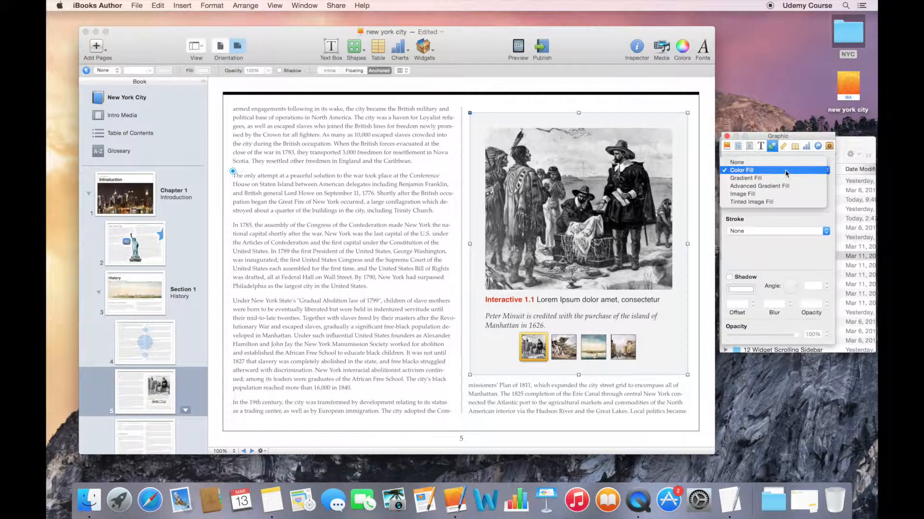
click(785, 178)
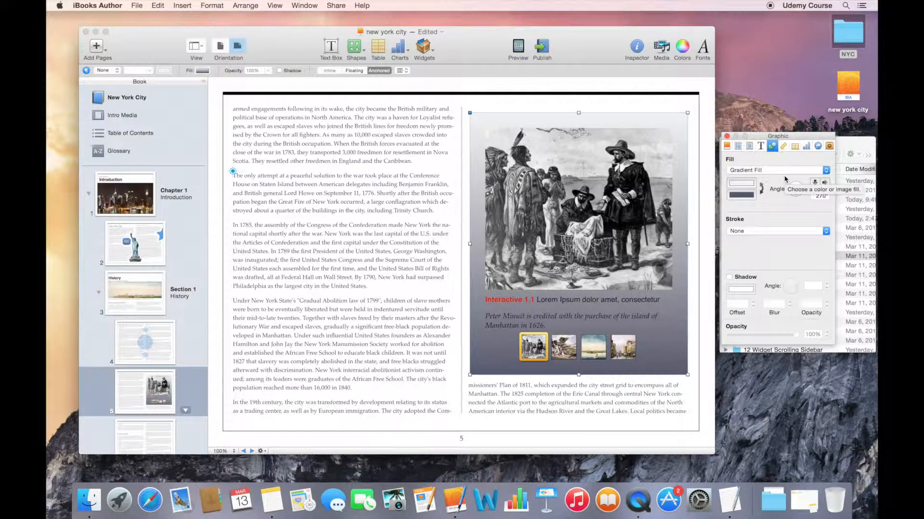
click(784, 172)
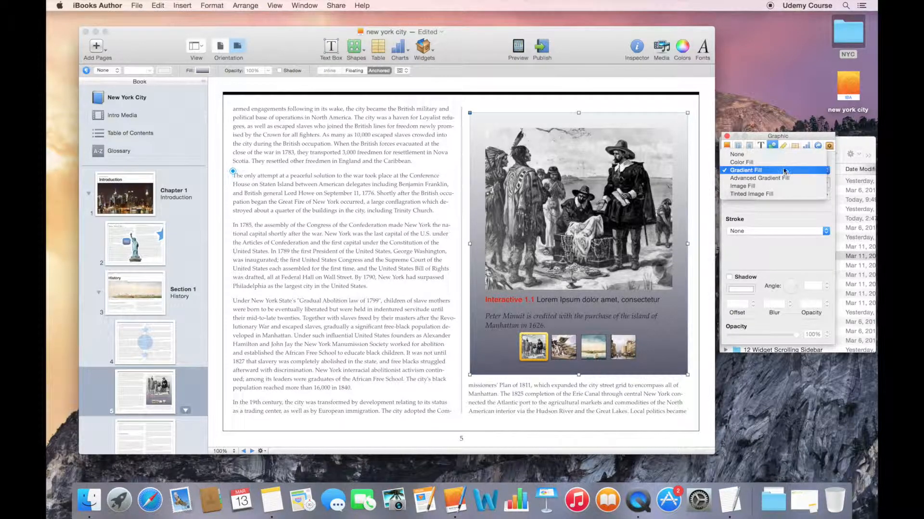
click(782, 168)
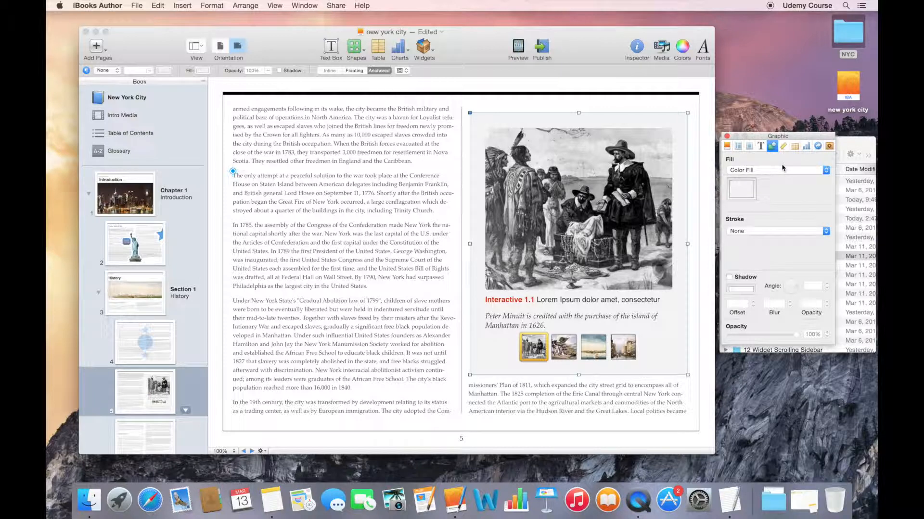
Give the gallery a picture frame stroke in the curled-paper shadow style at 100% scale and deselect the widget
click(757, 232)
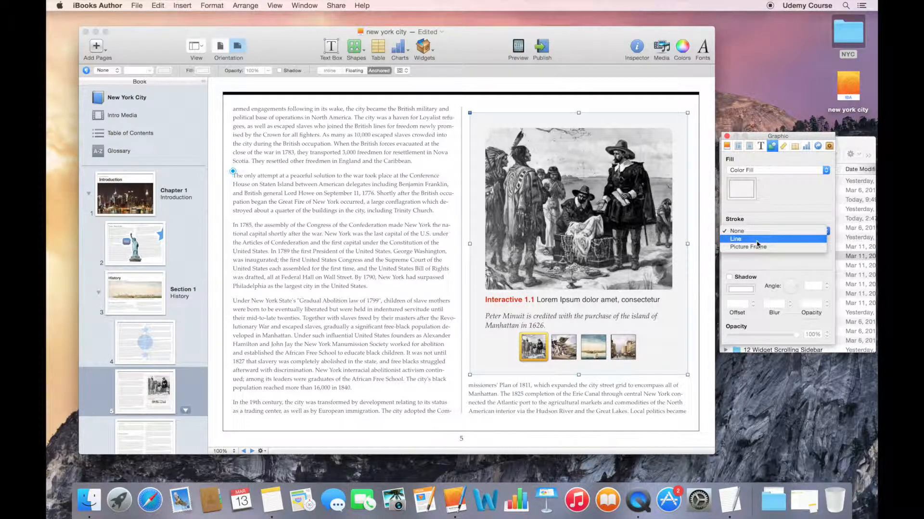
click(756, 247)
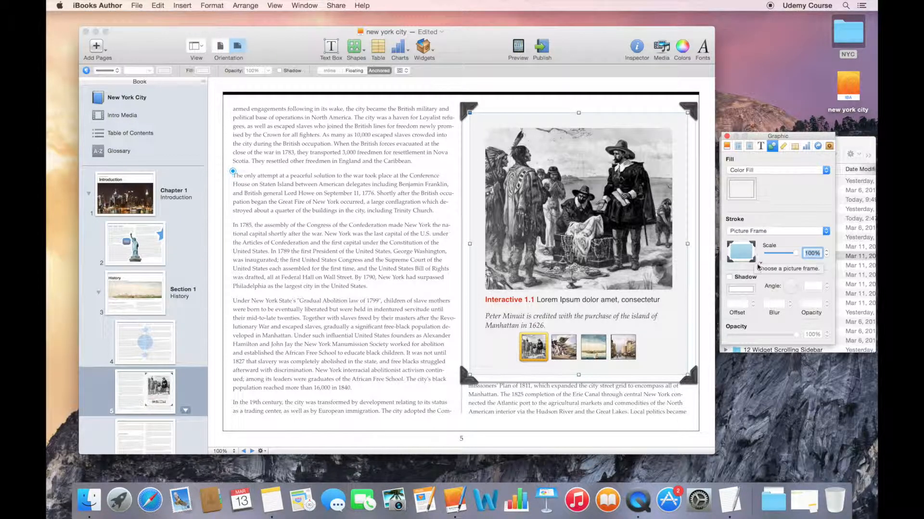
click(758, 266)
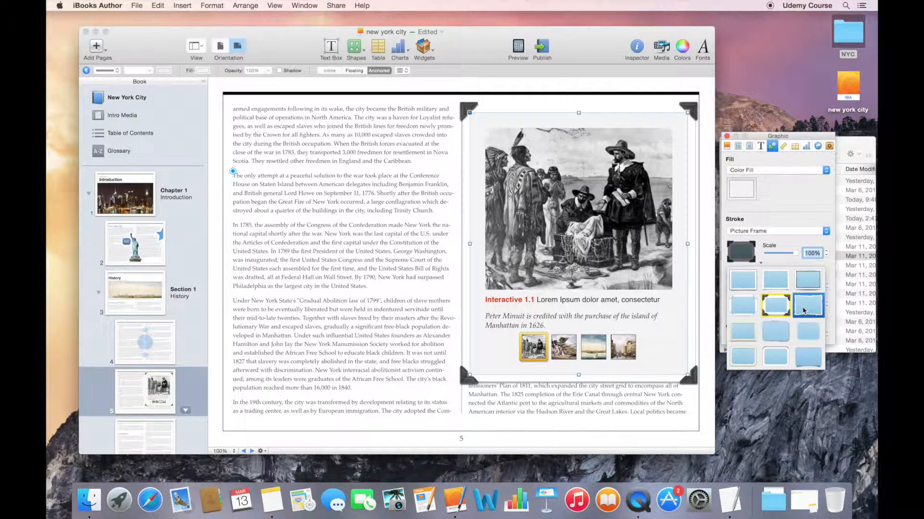
click(807, 356)
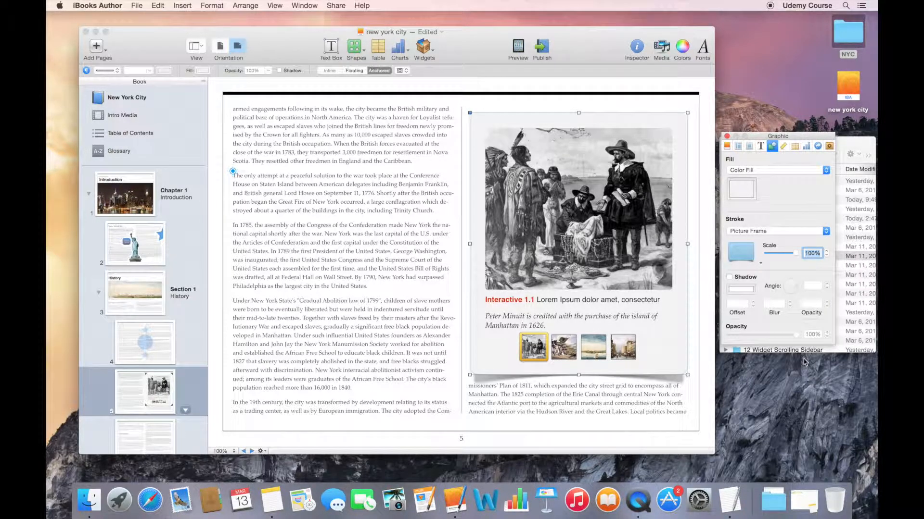
click(627, 397)
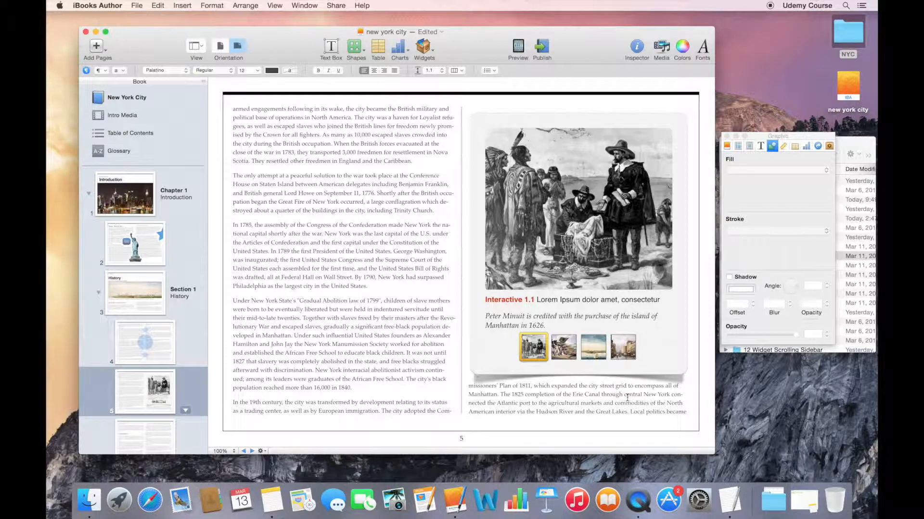